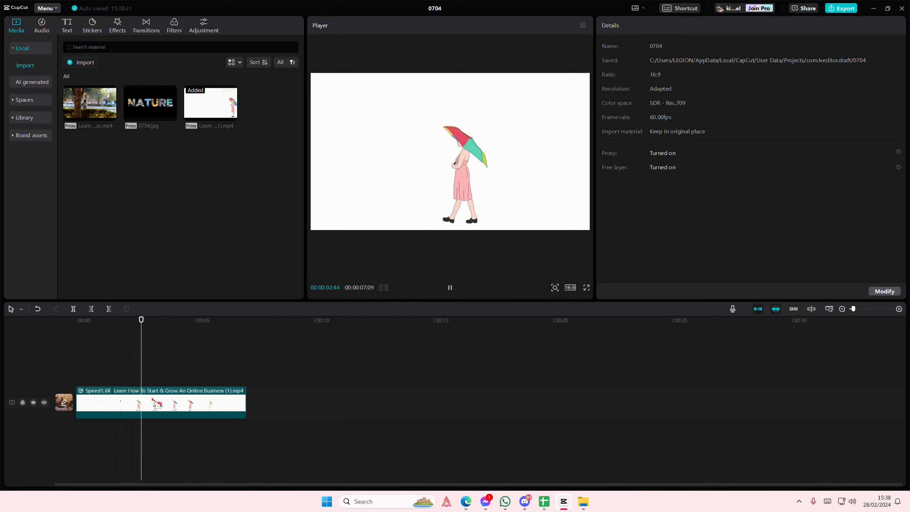
- Duplicate the umbrella woman clip onto a track above it, starting at 0:00, and apply Auto cutout to the copy
key(space)
drag(127, 386, 64, 379)
click(107, 399)
key(ctrl+c)
key(ctrl+v)
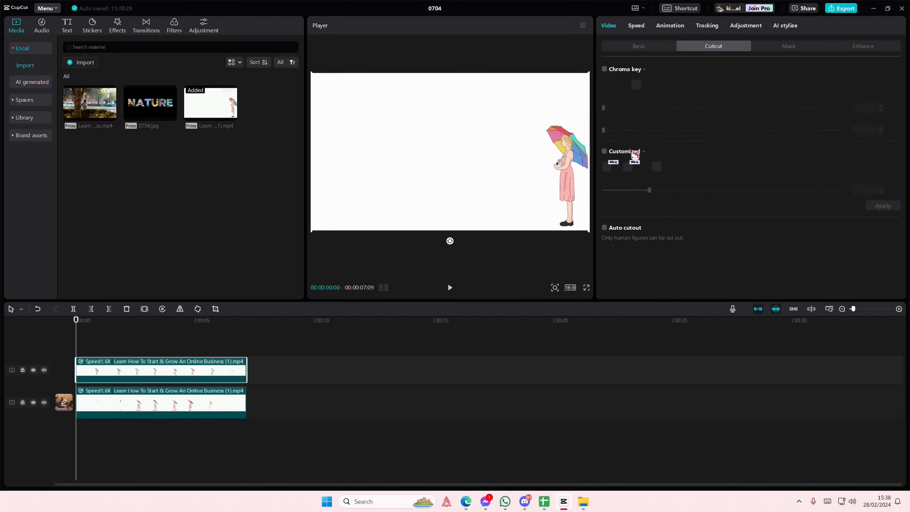
click(604, 228)
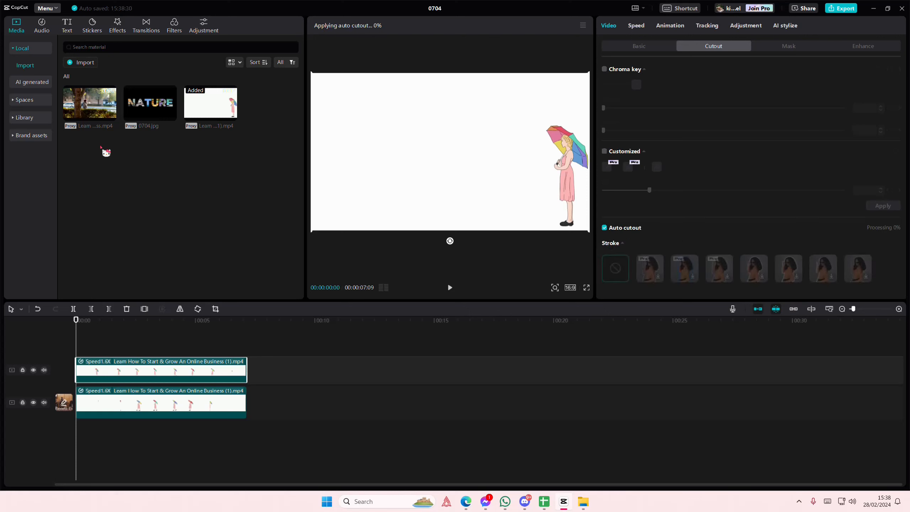
- Add a default text clip between the two video tracks at the start and set its content to COLORFUL
click(67, 25)
drag(83, 77, 54, 389)
click(677, 89)
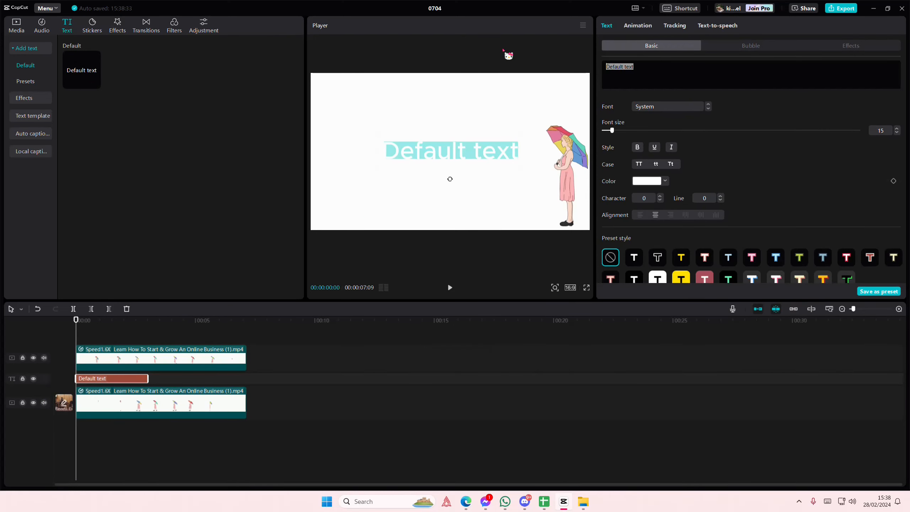
text(COLORFUL)
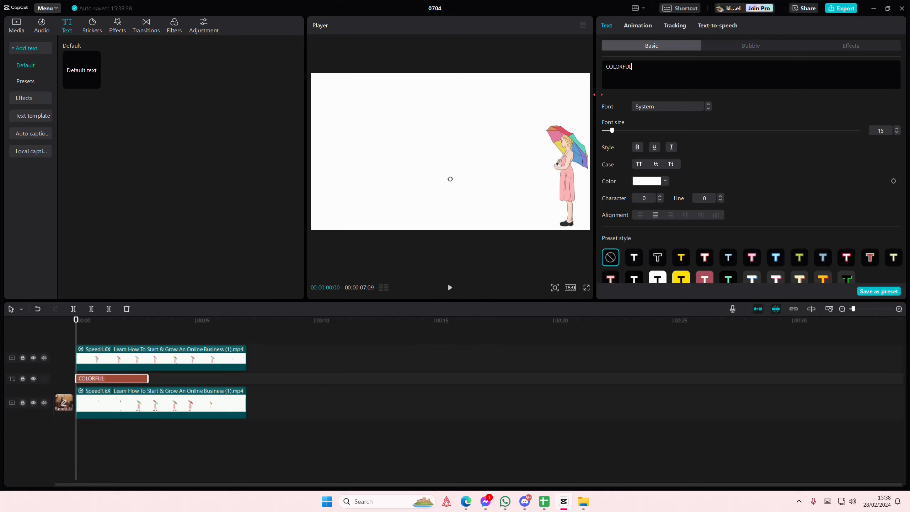
- Set the COLORFUL text's font size to 29 and its font to ZY Elegant
drag(612, 130, 624, 130)
click(646, 106)
click(661, 161)
- Color the letter C pink (FF619D) and the first O orange in the COLORFUL text
drag(604, 67, 608, 67)
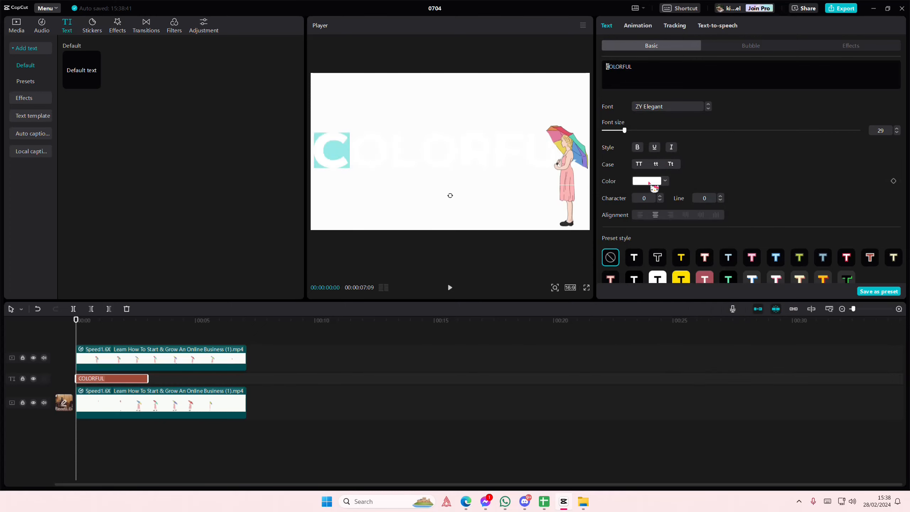
click(652, 182)
click(635, 327)
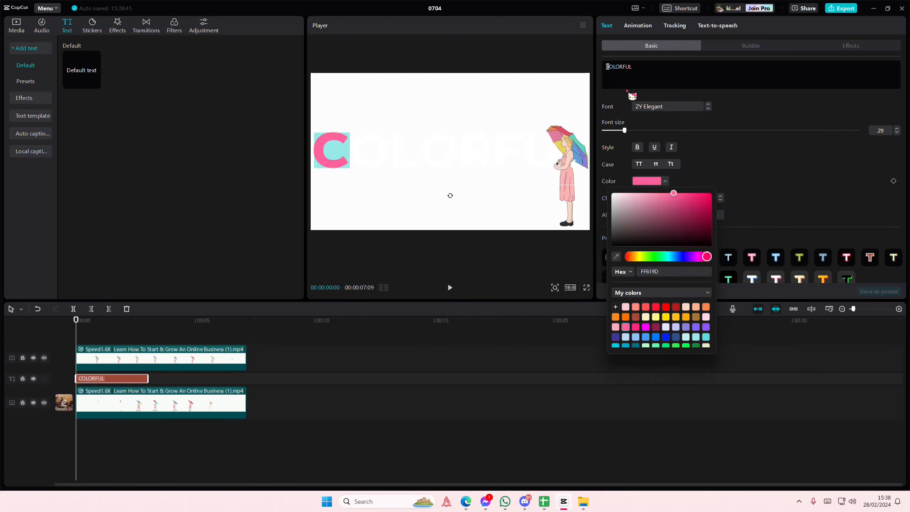
drag(608, 67, 613, 68)
click(647, 182)
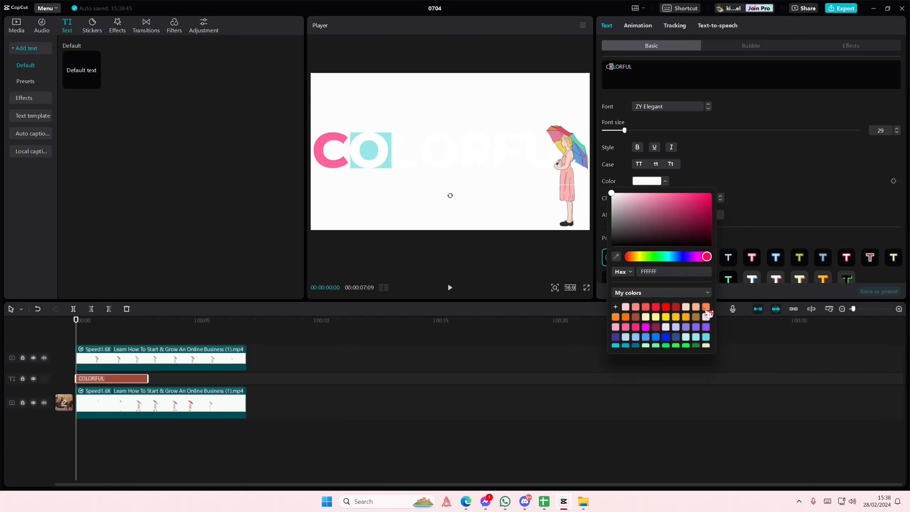
click(704, 307)
click(621, 71)
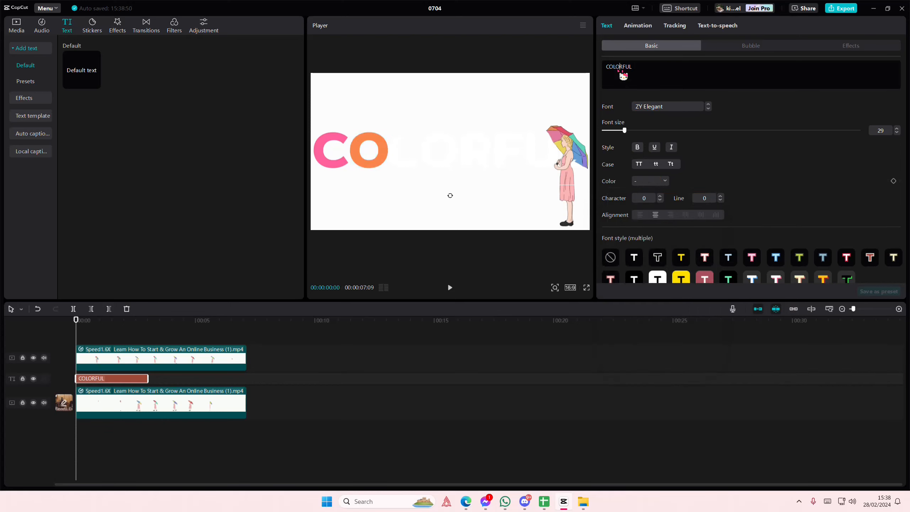
- Color the first L mint green and the second O purple in the COLORFUL text
drag(613, 67, 617, 67)
click(657, 182)
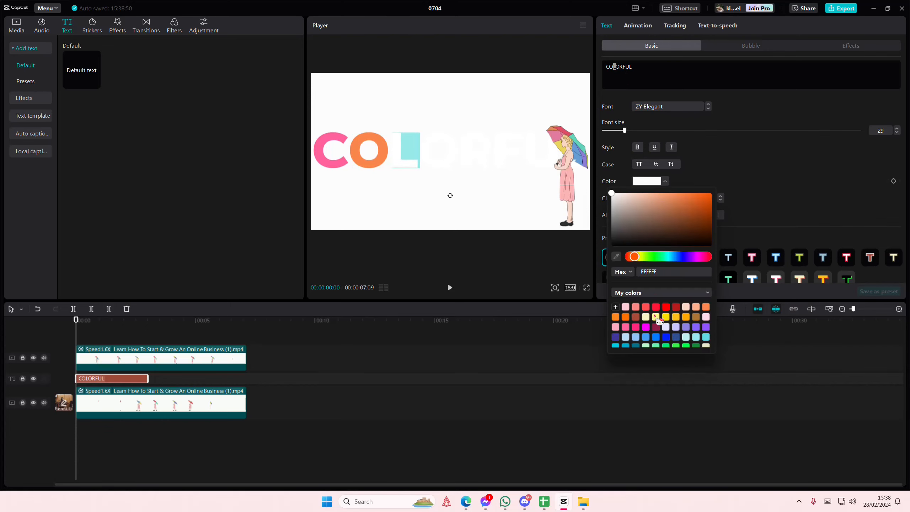
scroll(656, 319, down, 3)
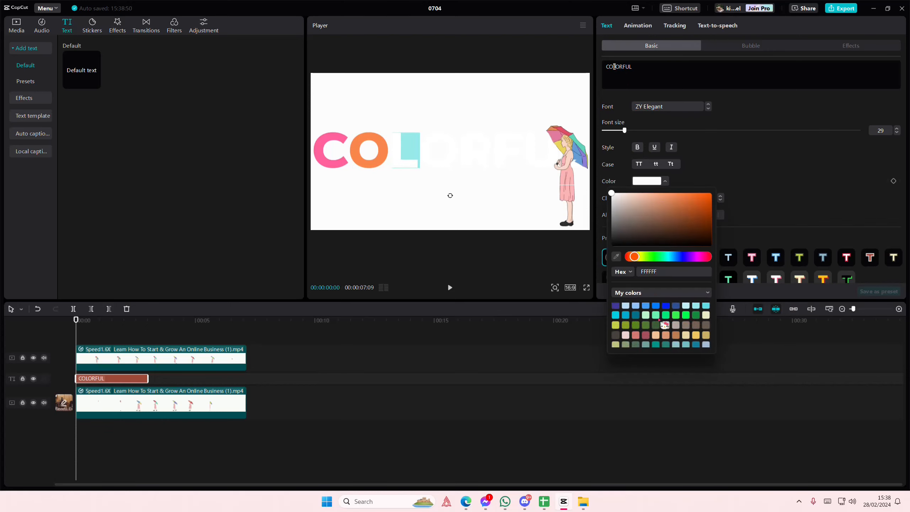
click(655, 316)
click(618, 67)
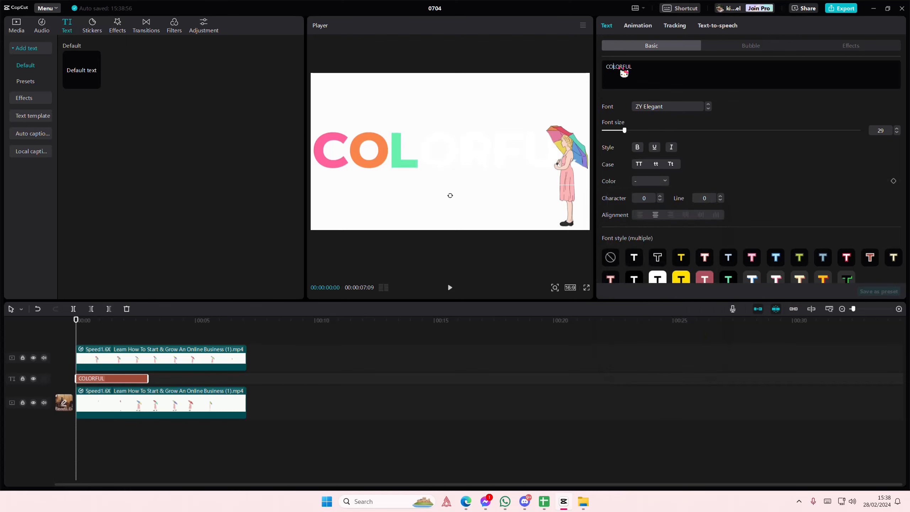
drag(619, 67, 617, 68)
click(648, 181)
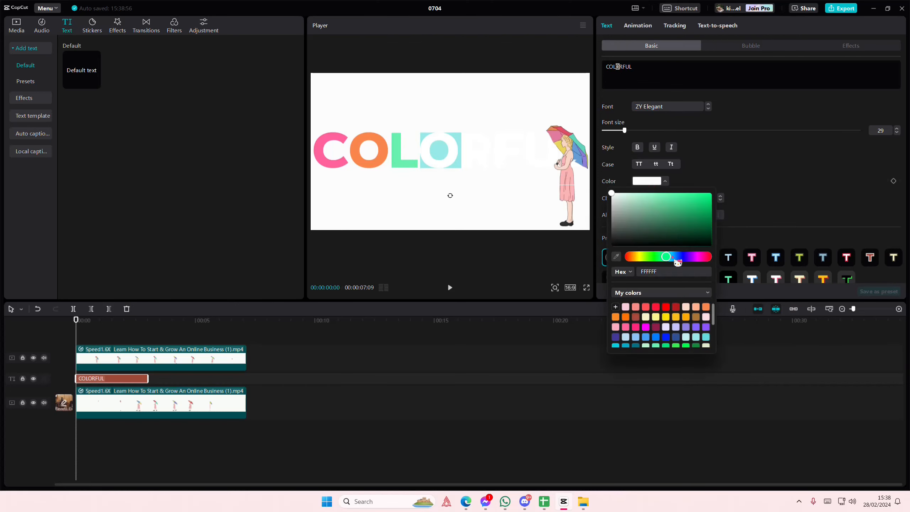
click(686, 326)
click(629, 67)
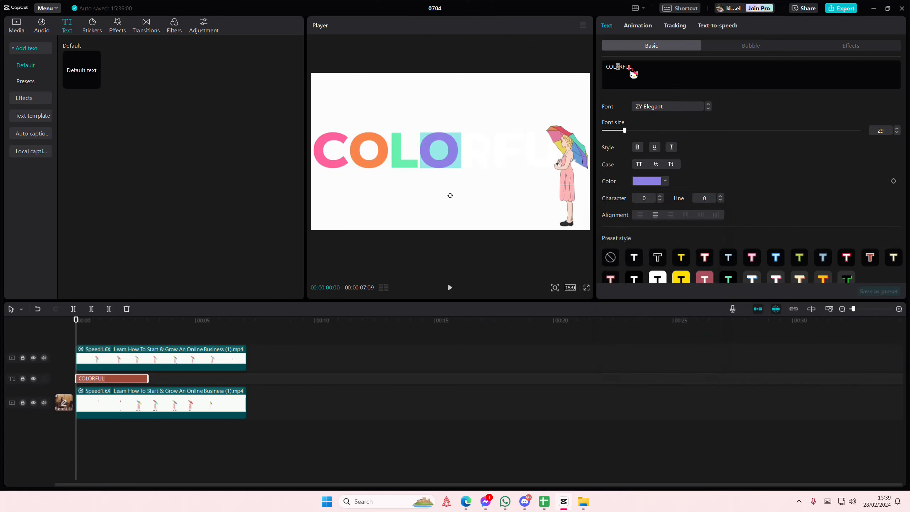
- Color the letter R blue (469DF3) and the letter F pale yellow in the COLORFUL text
double_click(620, 68)
click(620, 68)
drag(621, 68, 624, 67)
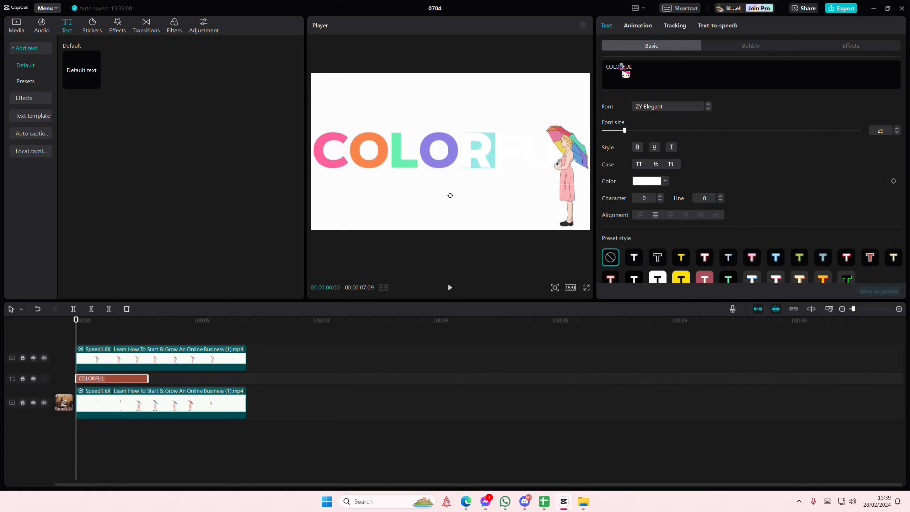
click(655, 183)
click(645, 338)
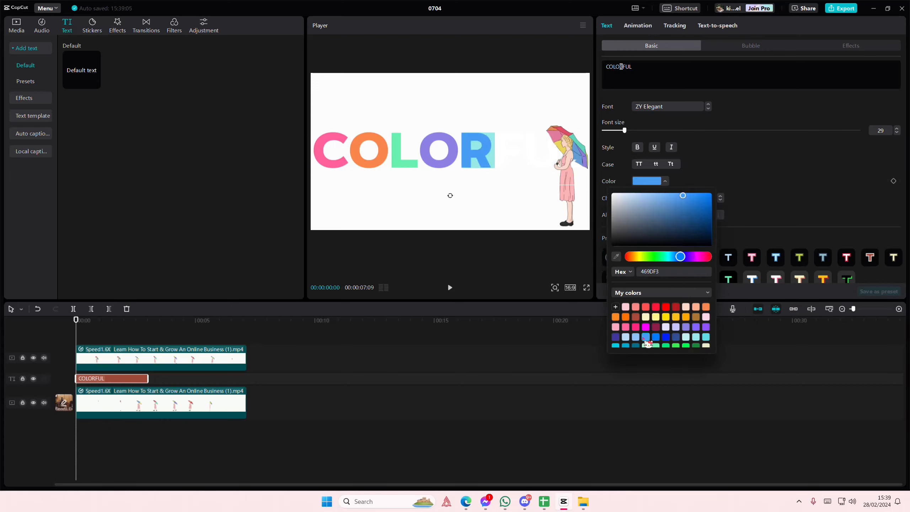
click(651, 69)
drag(628, 68, 623, 67)
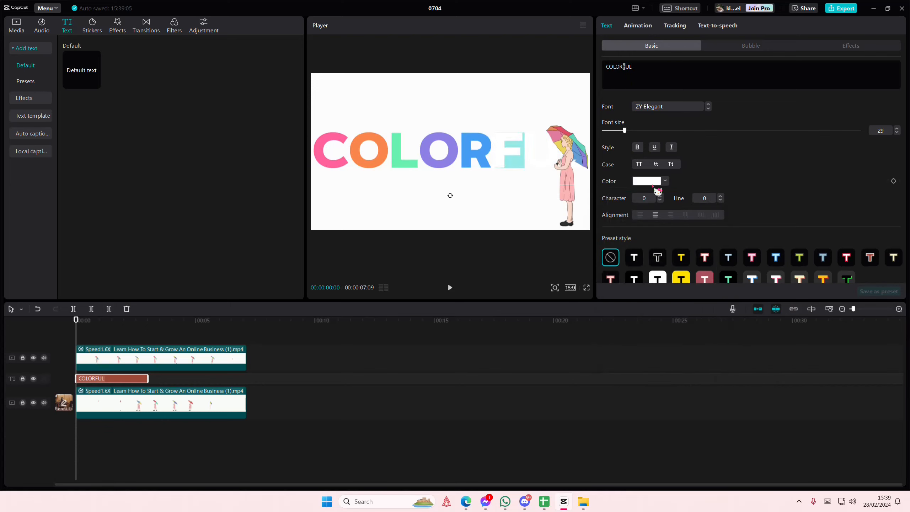
click(648, 181)
click(655, 316)
click(625, 74)
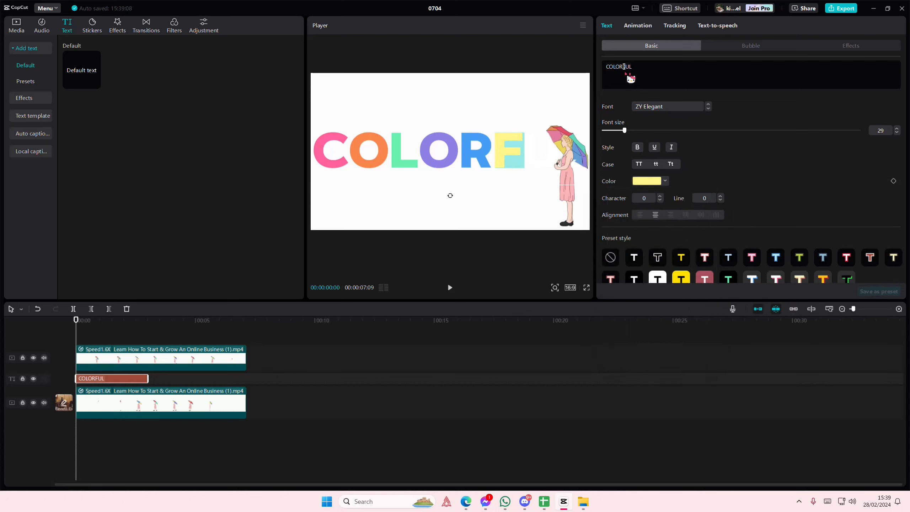
- Color the letter U red in the COLORFUL text
drag(629, 67, 625, 67)
click(658, 182)
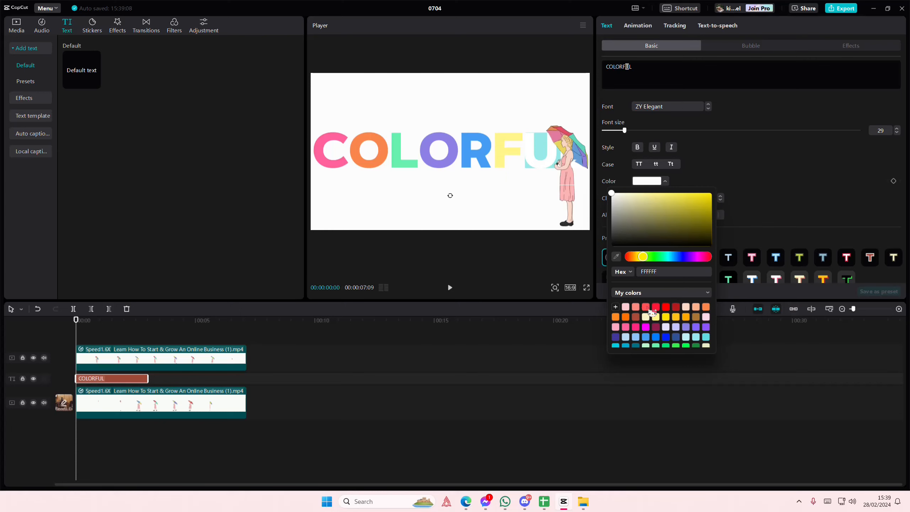
click(647, 308)
click(640, 71)
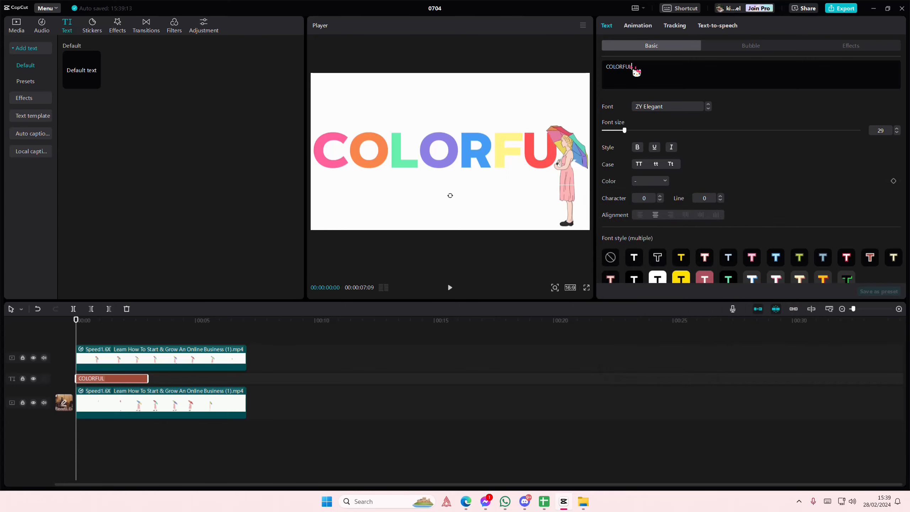
- Color the final L of the COLORFUL text light cyan (95E7ED)
click(651, 106)
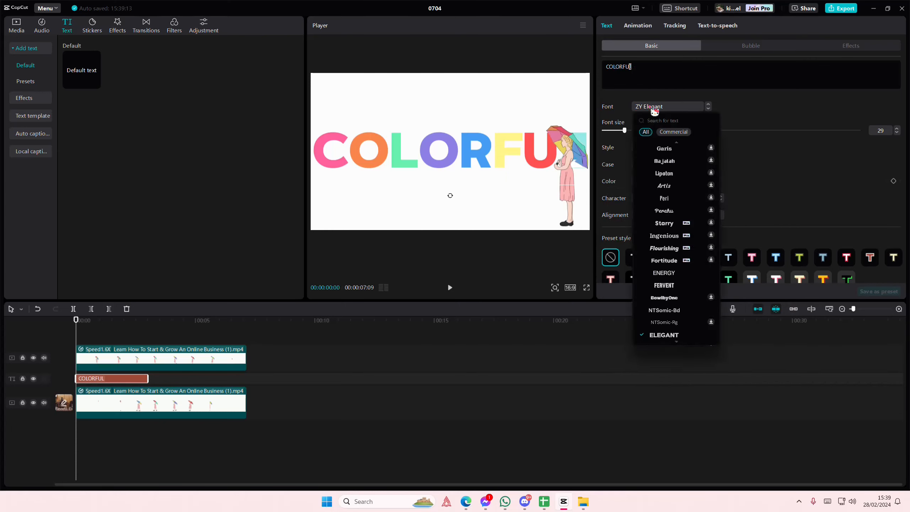
click(745, 94)
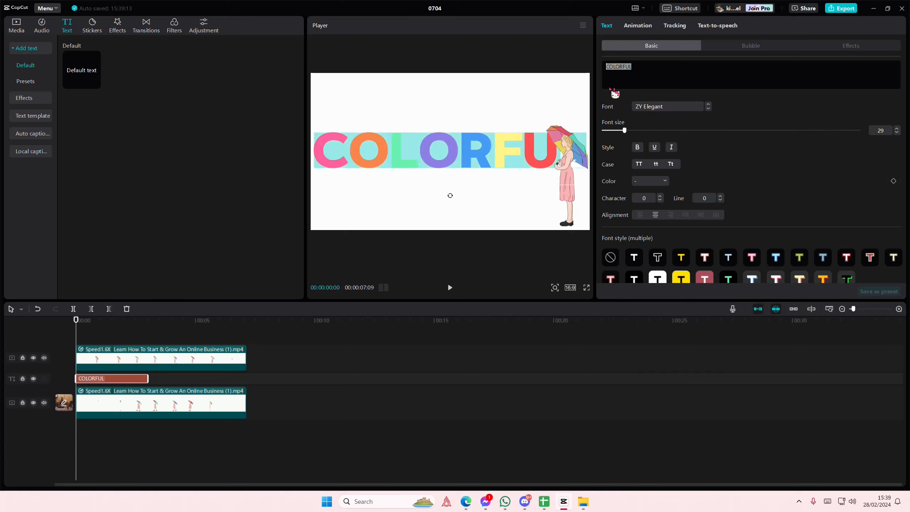
drag(632, 69, 628, 69)
click(647, 181)
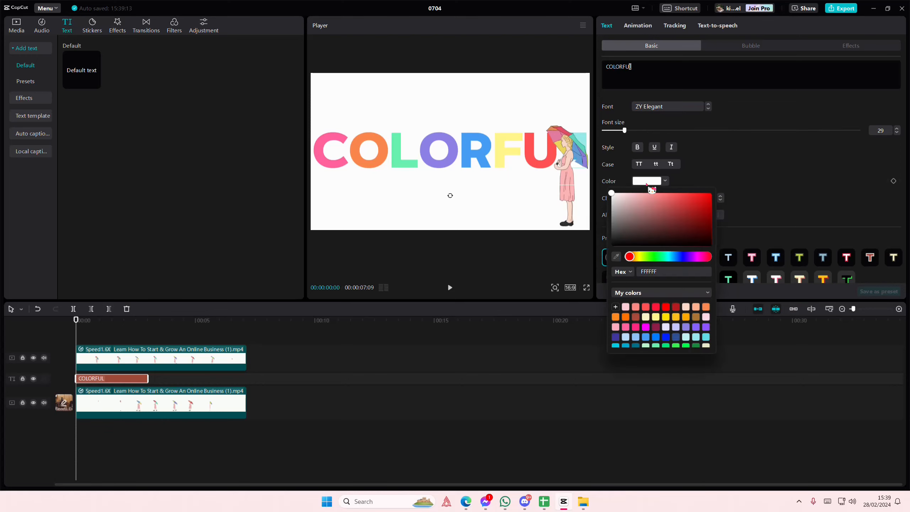
scroll(661, 344, down, 5)
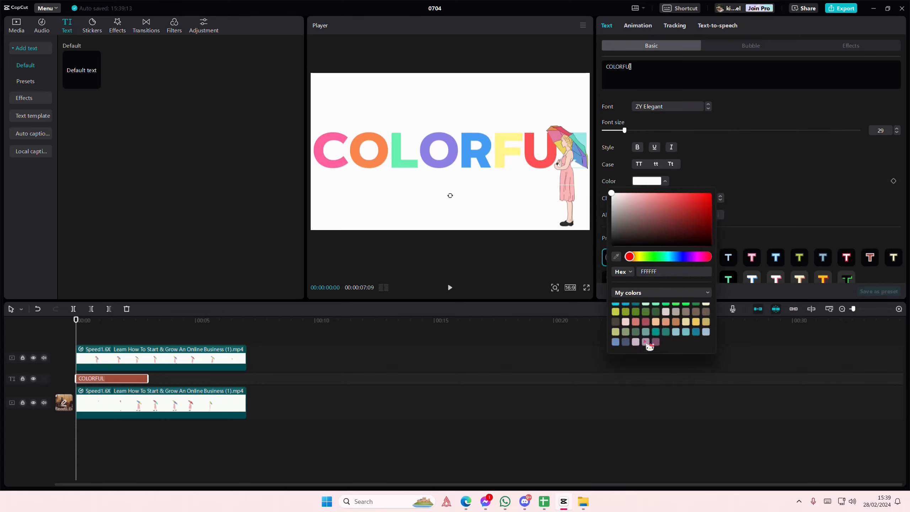
scroll(641, 327, up, 2)
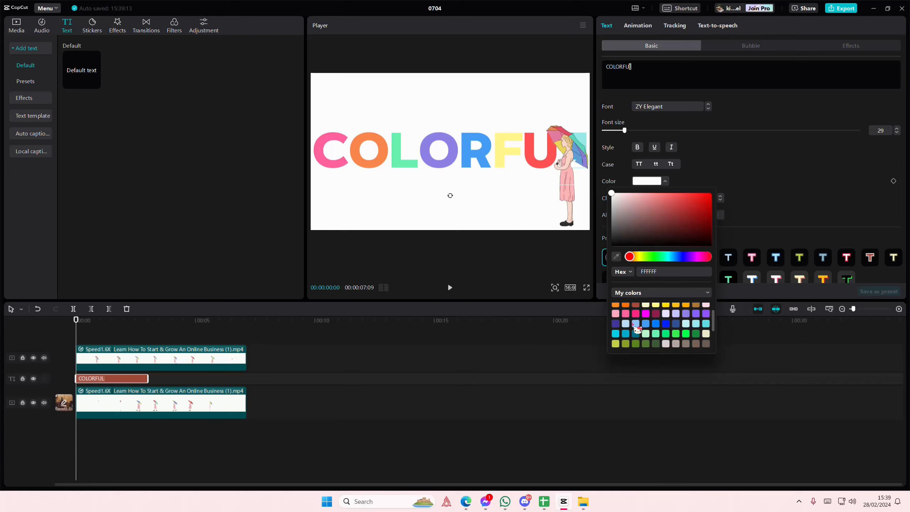
scroll(630, 323, up, 2)
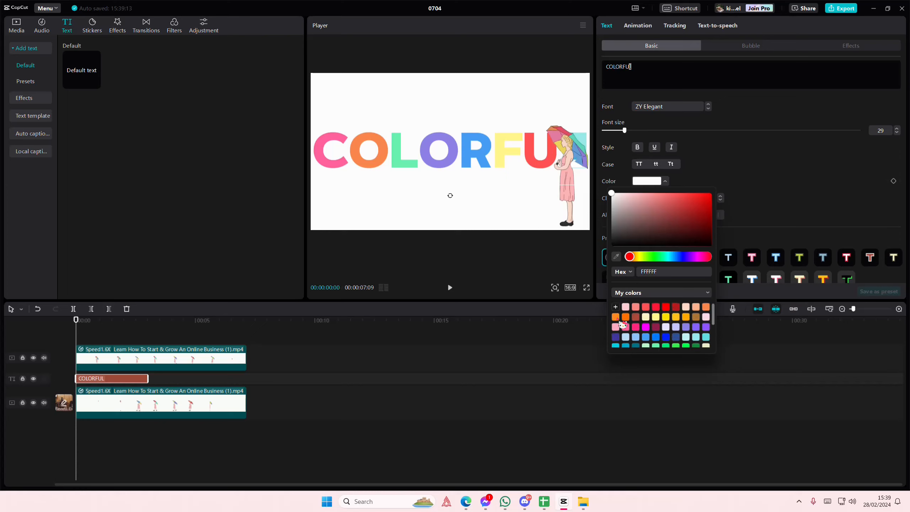
click(696, 338)
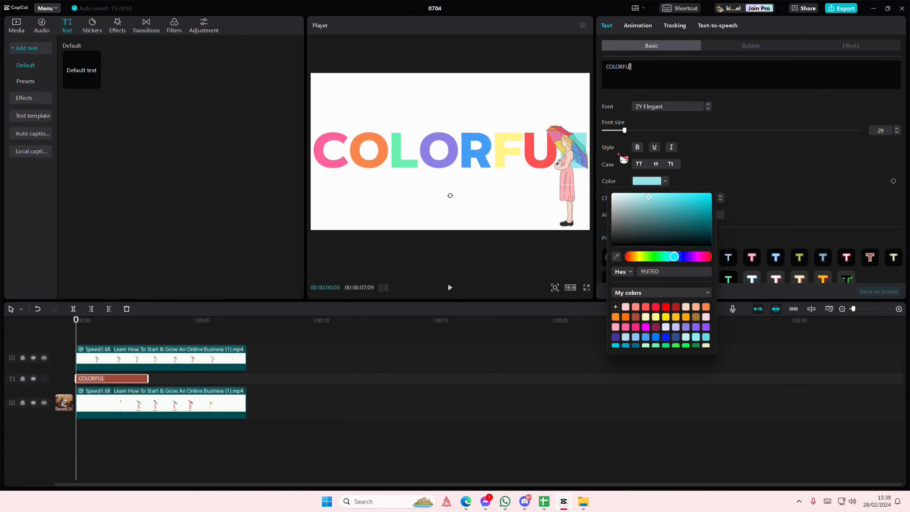
- Undo the accidental move of the cutout clip, then reduce the COLORFUL text to size 25 and lower it in the frame
drag(579, 186, 537, 198)
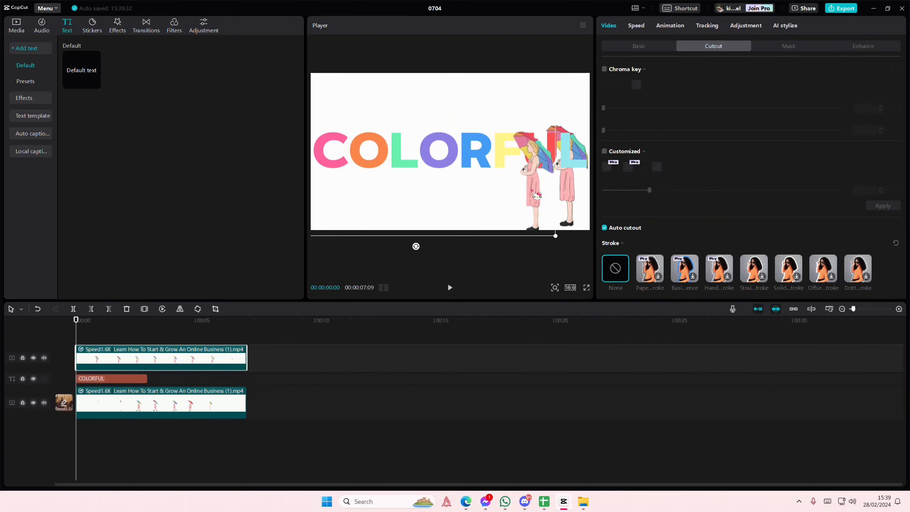
key(ctrl+z)
click(138, 378)
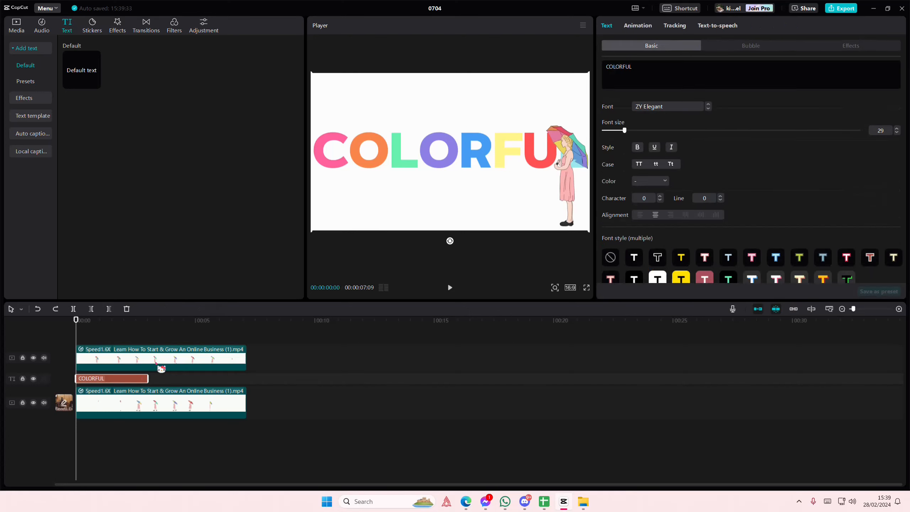
drag(624, 130, 621, 131)
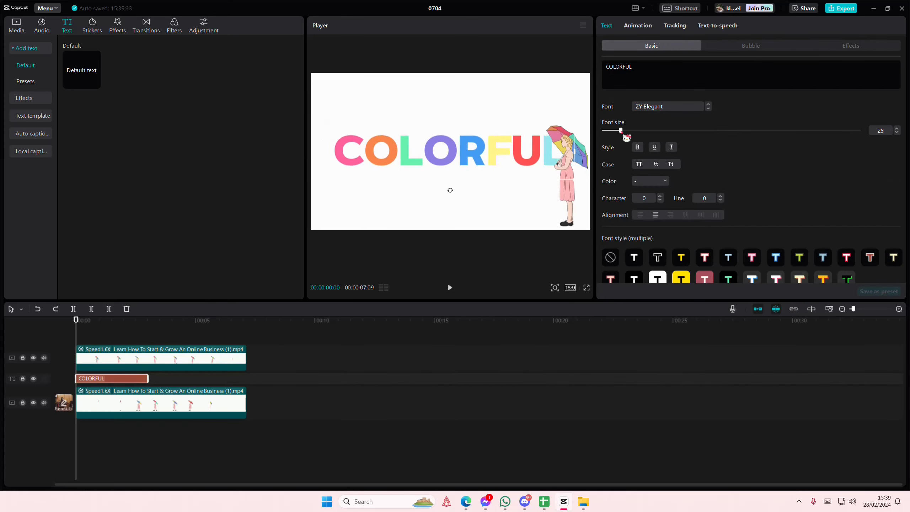
drag(538, 161, 538, 188)
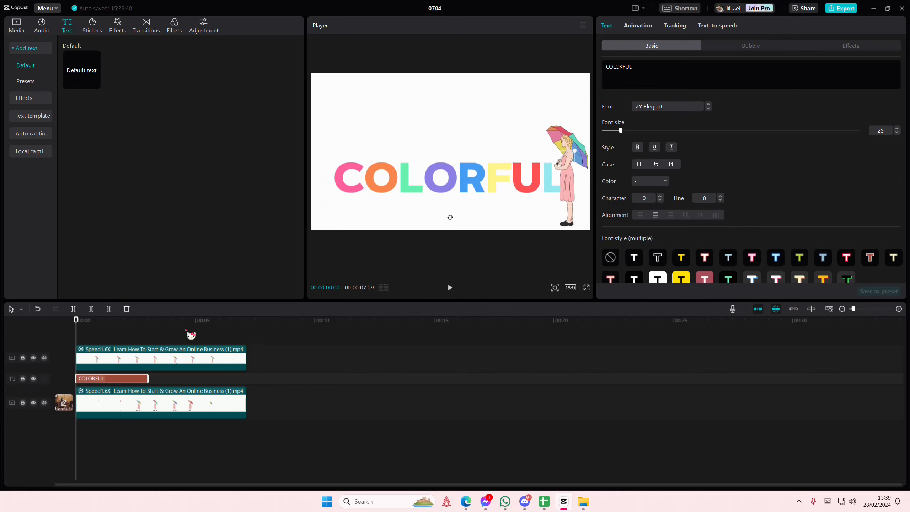
- Extend the COLORFUL text clip on the timeline to end together with the video clips
click(519, 195)
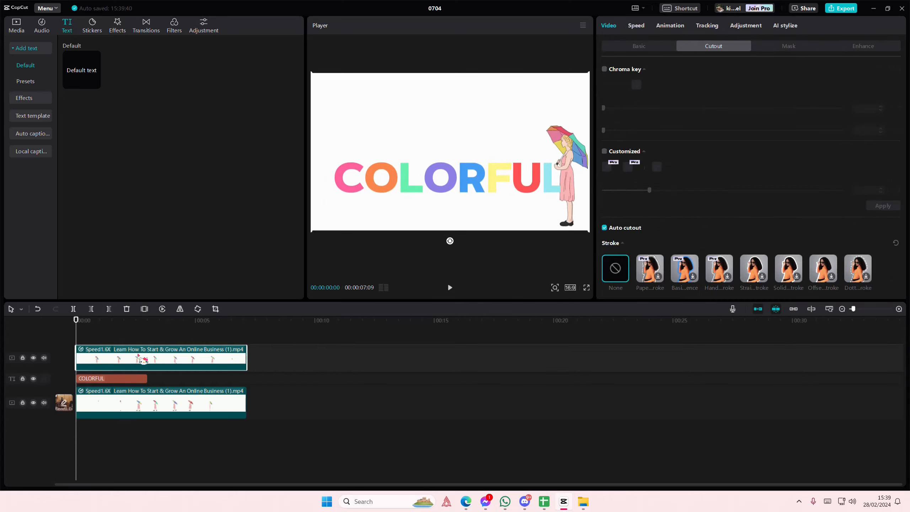
click(134, 380)
drag(146, 379, 246, 379)
click(57, 344)
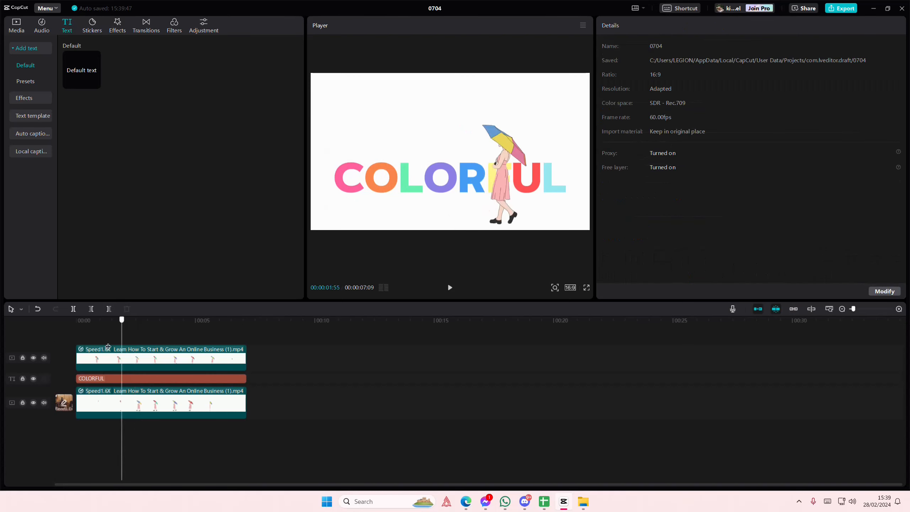
- Convert the COLORFUL text clip into a compound clip and apply a Horizontal mask to it
click(97, 379)
right_click(125, 380)
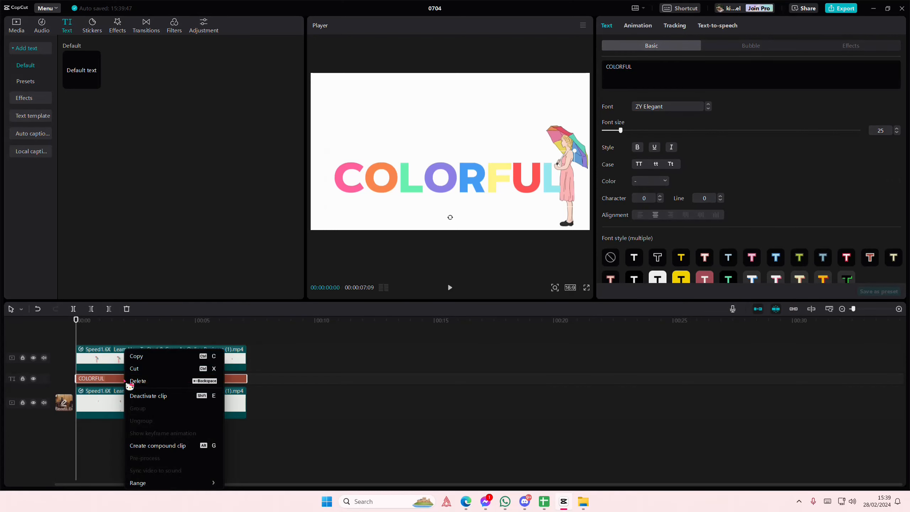
click(172, 445)
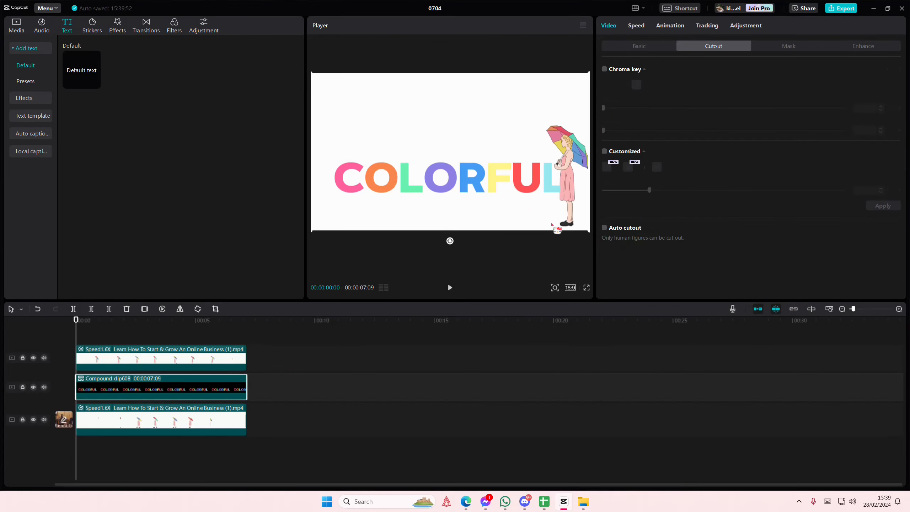
click(766, 47)
click(653, 104)
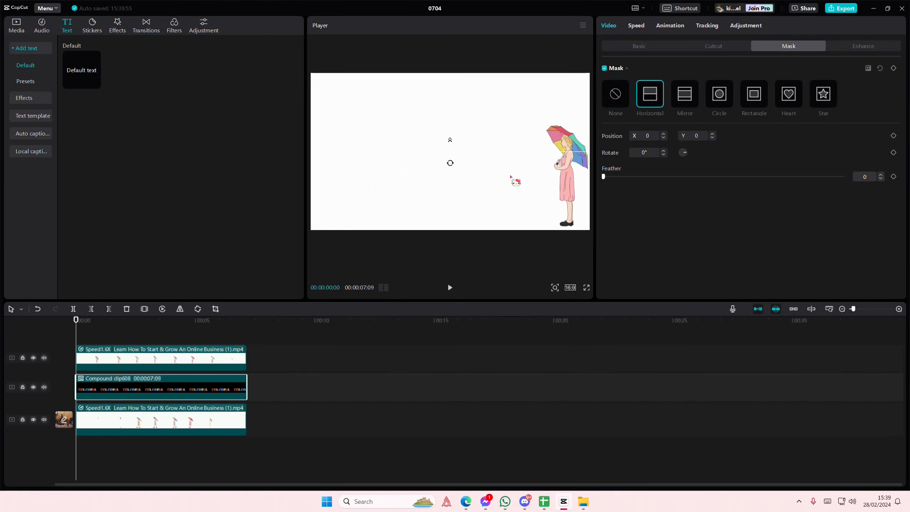
- Rotate the compound clip's Horizontal mask to 90°, place it over the woman at X 807, Y -242, and keyframe the mask at the clip start
drag(449, 171, 575, 208)
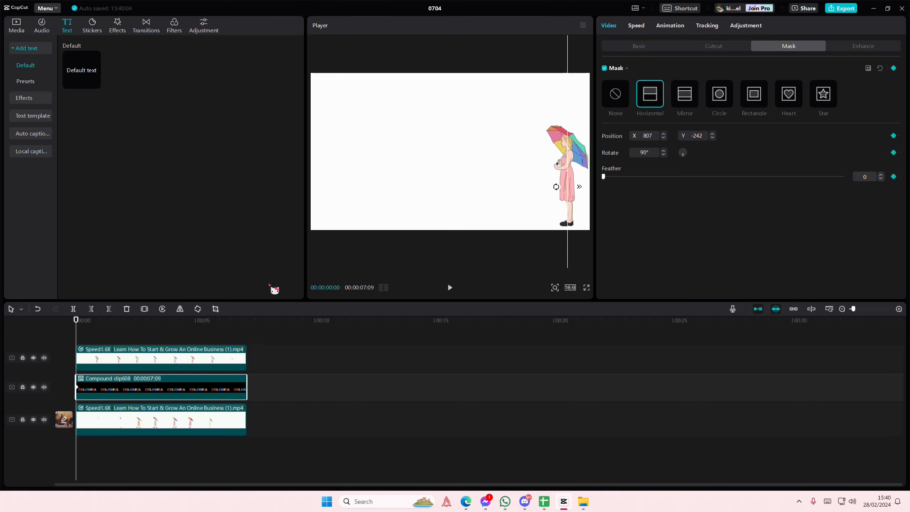
- Try revealing the whole text with one mask keyframe at 05:31, X -817, Y -323, check intermediate frames, and undo it
drag(76, 343, 214, 354)
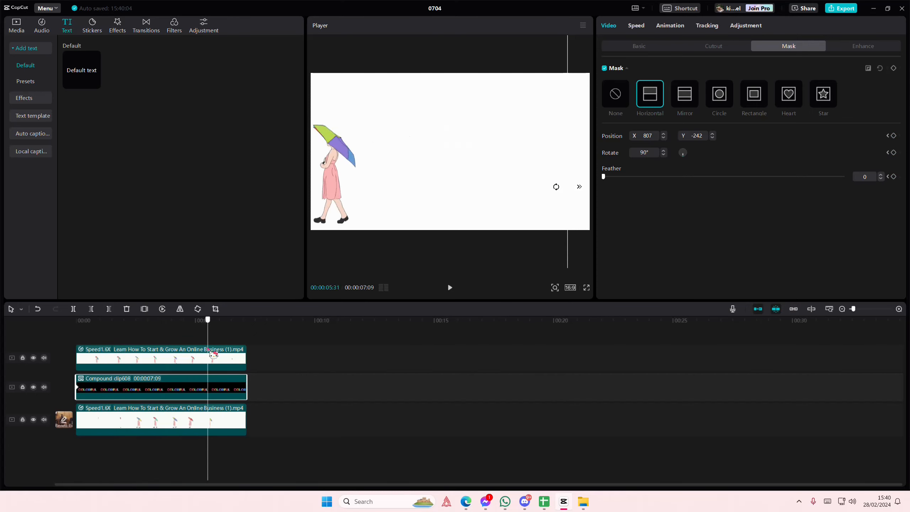
drag(553, 253, 331, 265)
click(212, 337)
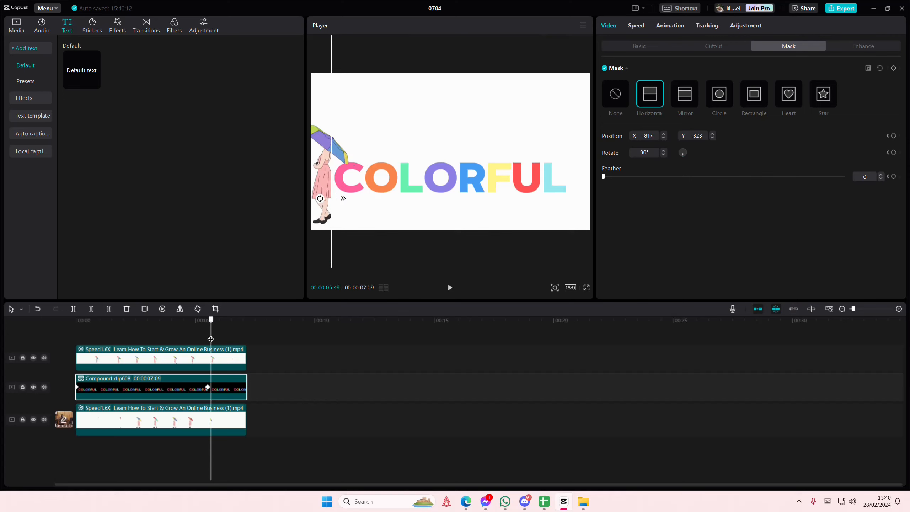
click(154, 349)
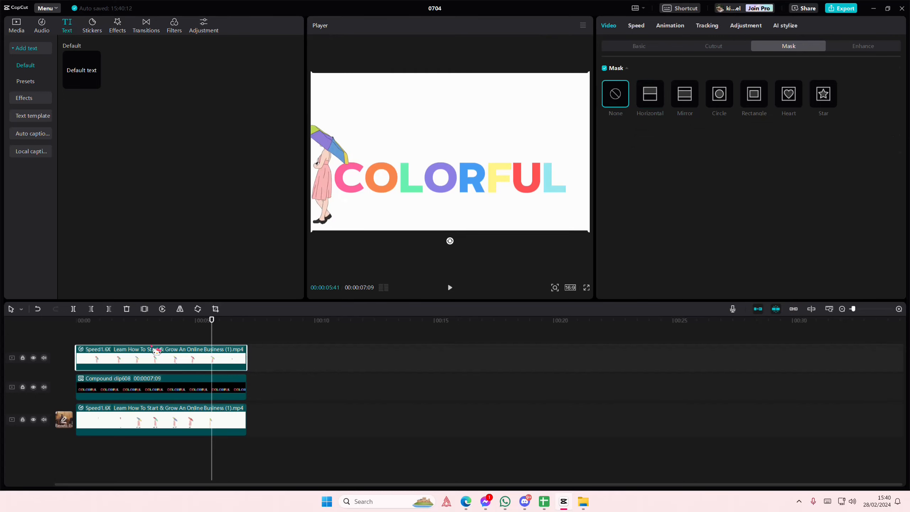
click(150, 342)
click(139, 337)
click(134, 391)
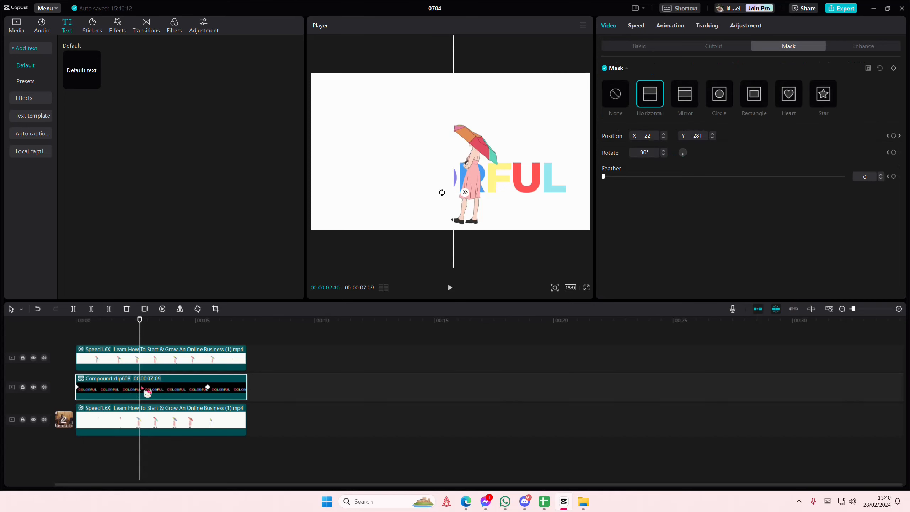
click(98, 341)
click(89, 321)
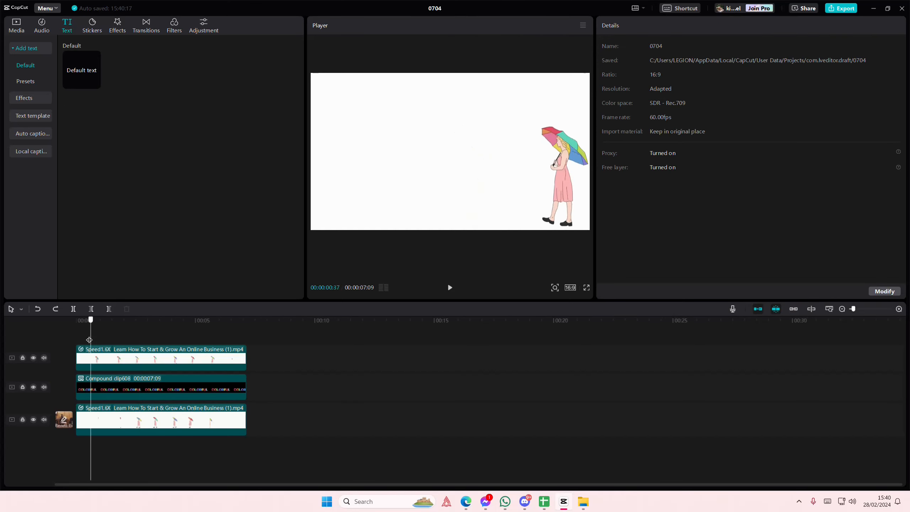
- Keyframe the compound clip's mask behind the woman from 00:56, including X 550, Y -257 at 01:22 and X 497, Y -264 shortly after
click(98, 392)
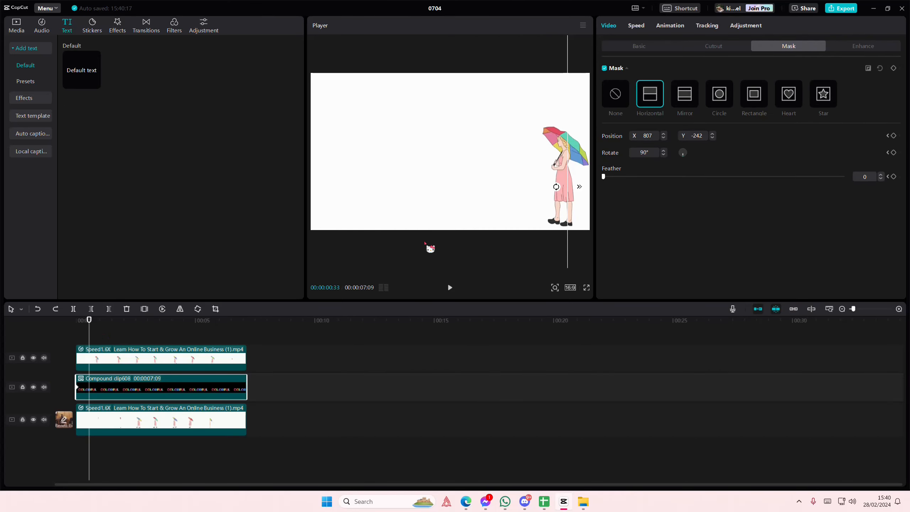
drag(91, 344, 98, 344)
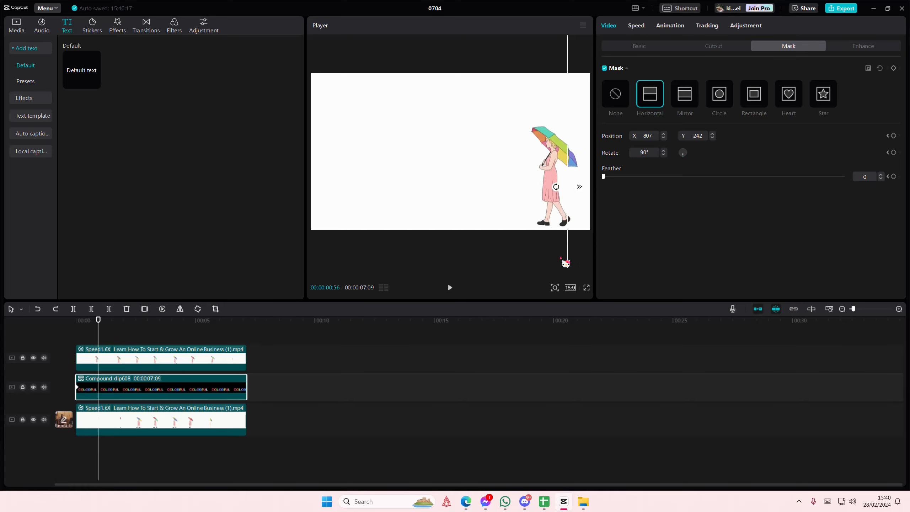
drag(560, 258, 547, 260)
click(109, 340)
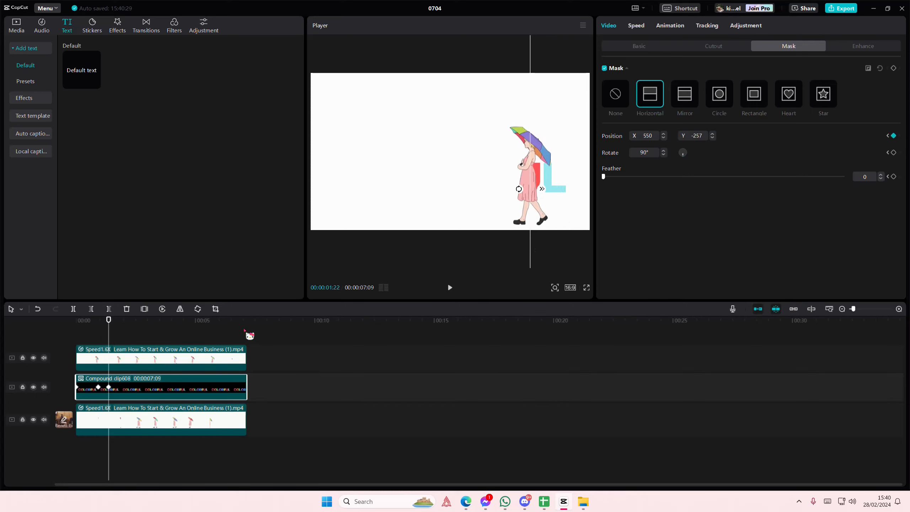
drag(109, 339, 117, 339)
drag(536, 248, 529, 248)
- Keyframe the mask behind the woman at X 404, Y -266 at 01:55, X 316, Y -281 at 02:13, and X 220, Y -296 at 02:28
drag(118, 339, 121, 340)
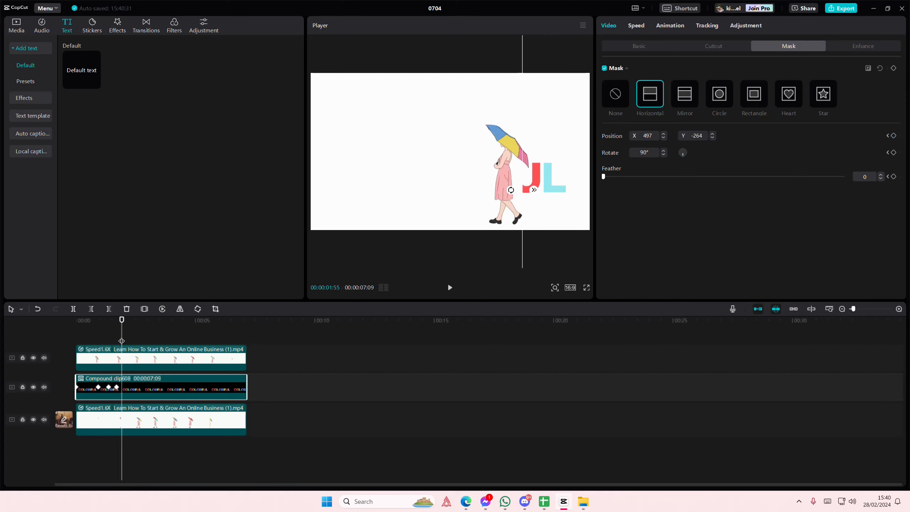
drag(518, 267, 510, 266)
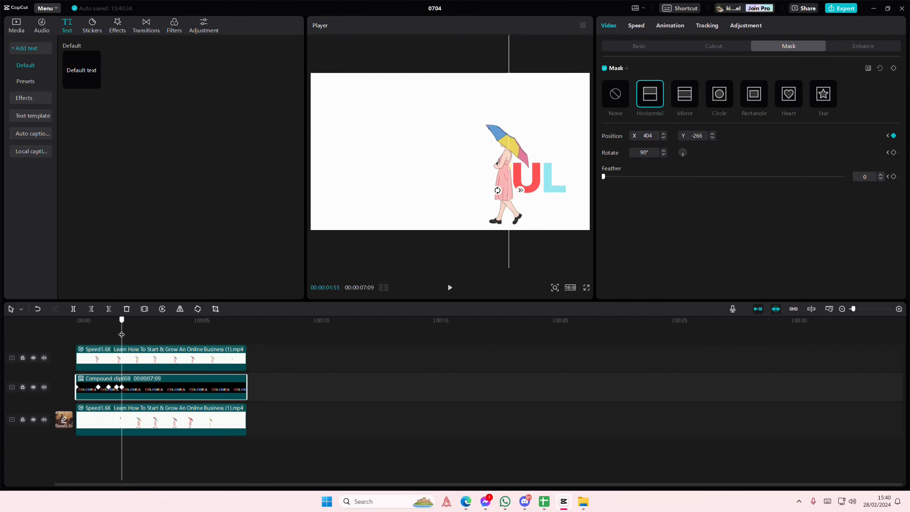
drag(122, 335, 128, 335)
drag(506, 240, 488, 246)
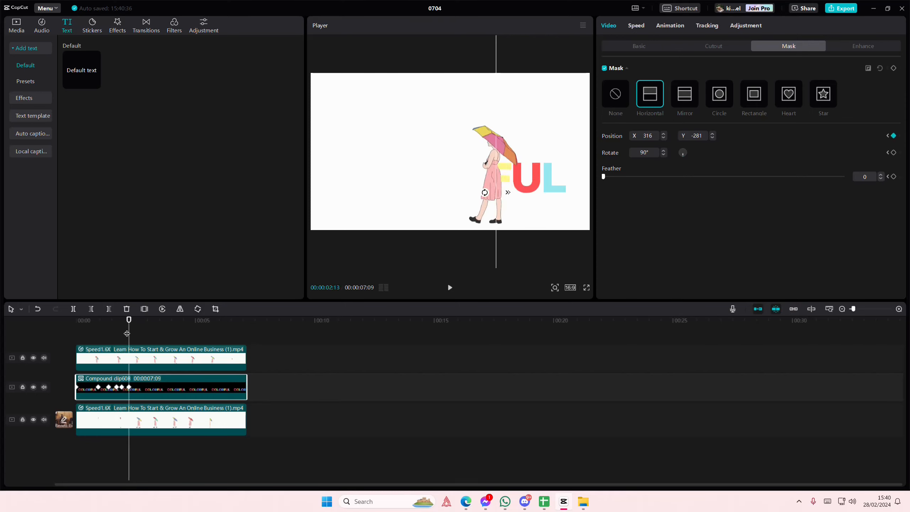
drag(127, 333, 135, 337)
drag(490, 227, 477, 229)
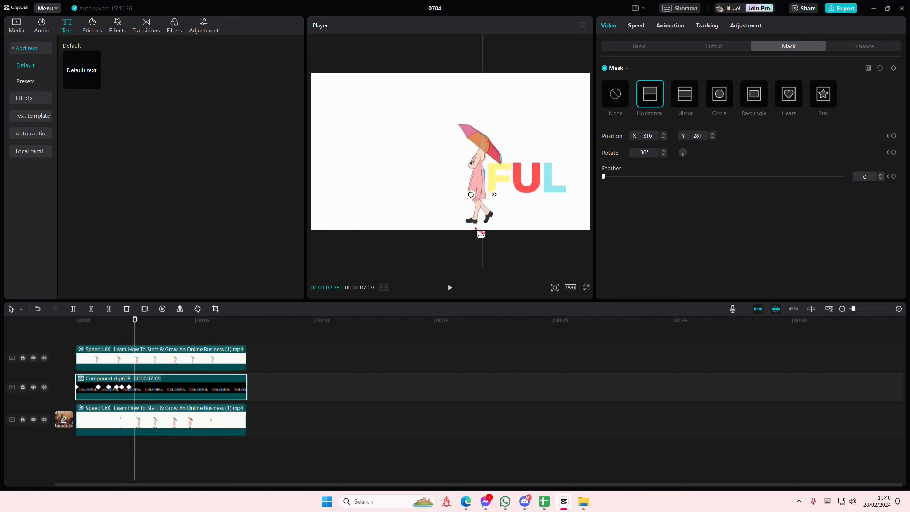
- Continue keyframing the mask along the woman's walk, from X 186, Y -301 at 02:37 to X -44, Y -327 at 03:23
drag(137, 335, 140, 334)
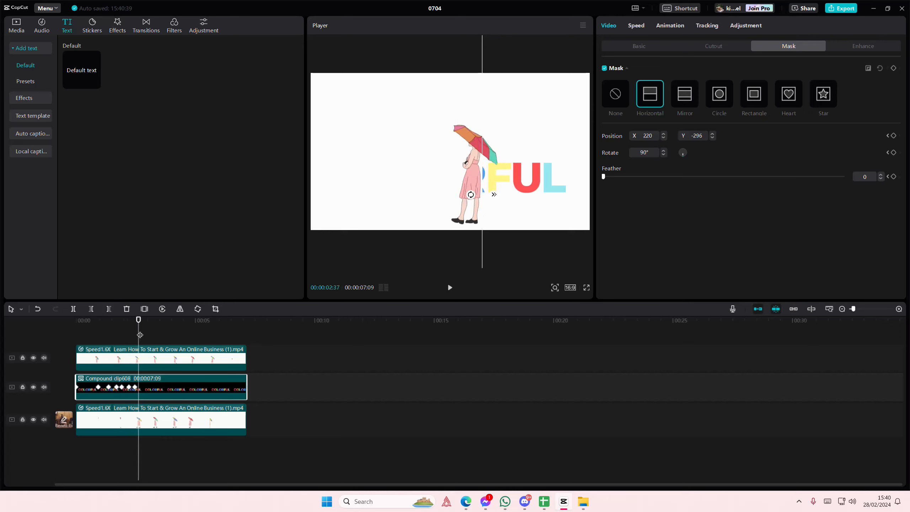
drag(478, 246, 457, 249)
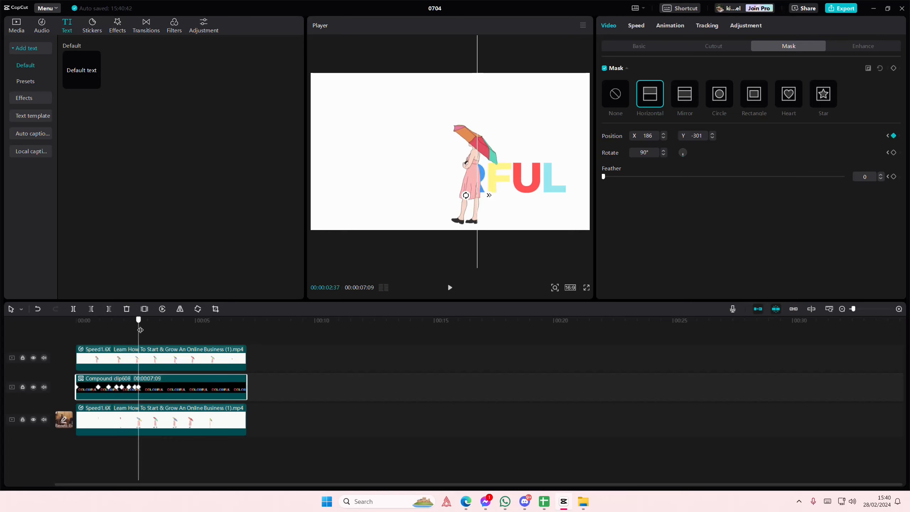
drag(140, 329, 144, 329)
drag(477, 231, 468, 236)
drag(145, 344, 156, 340)
drag(453, 264, 440, 264)
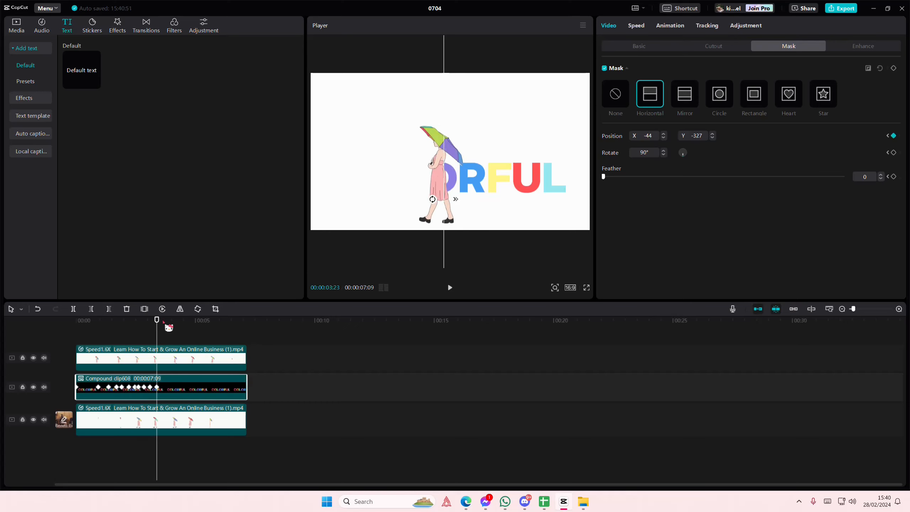
- Keyframe the mask across the middle O and first L, passing X -174, Y -340 and reaching X -347, Y -359 at 04:10
drag(157, 330, 163, 331)
drag(452, 247, 433, 254)
drag(167, 334, 169, 335)
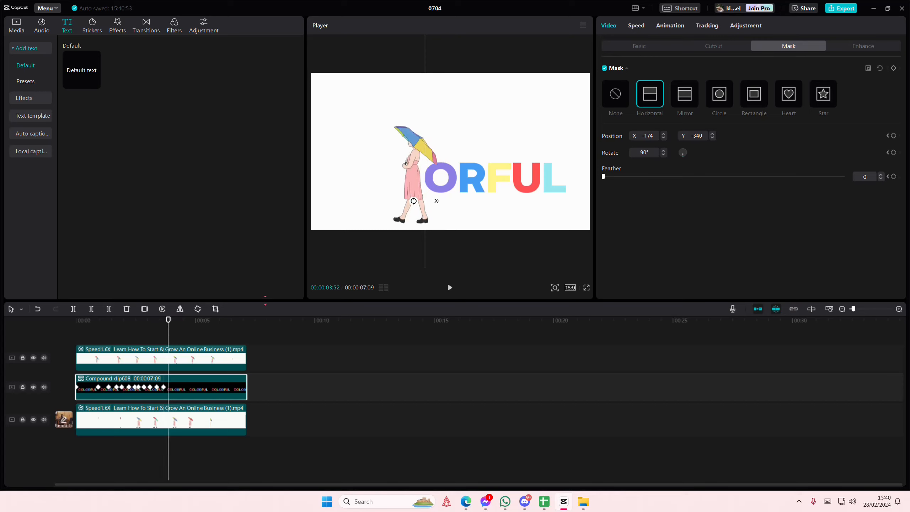
click(176, 340)
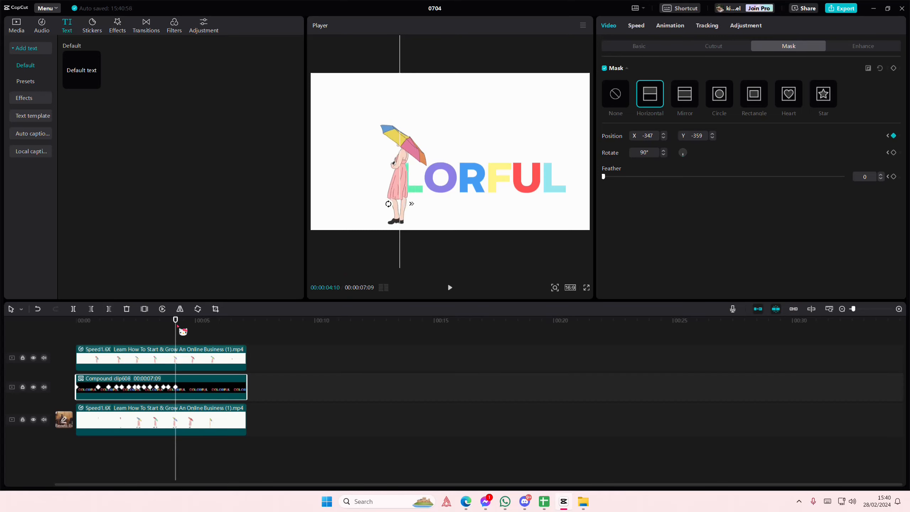
- Add closely spaced mask keyframes across the first O as the woman walks, reaching X -599, Y -430 at 04:59
click(182, 332)
drag(392, 250, 362, 253)
click(187, 324)
click(191, 325)
click(194, 325)
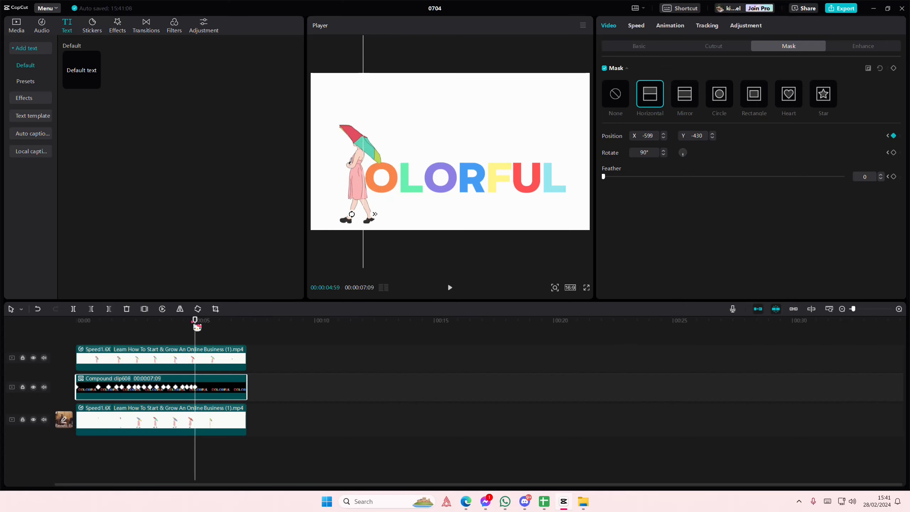
- Keyframe the mask past the C at X -697 (05:13), X -724 (05:22) and X -807 (05:31), finishing beyond the text at 05:43
drag(196, 324, 200, 325)
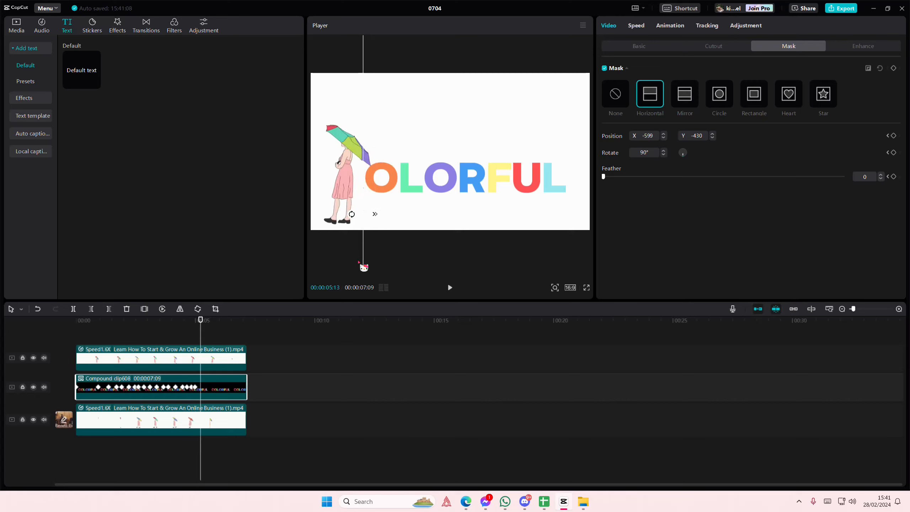
drag(358, 261, 345, 263)
drag(200, 324, 204, 325)
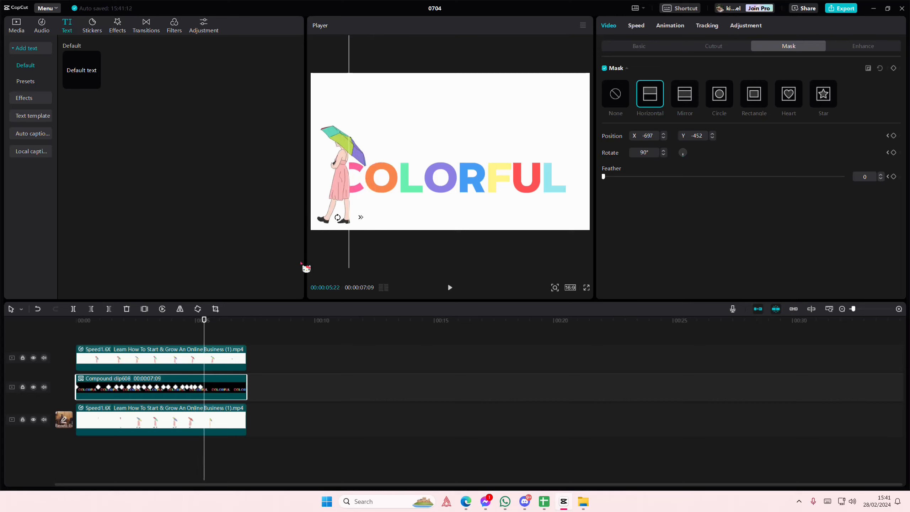
drag(349, 262, 344, 262)
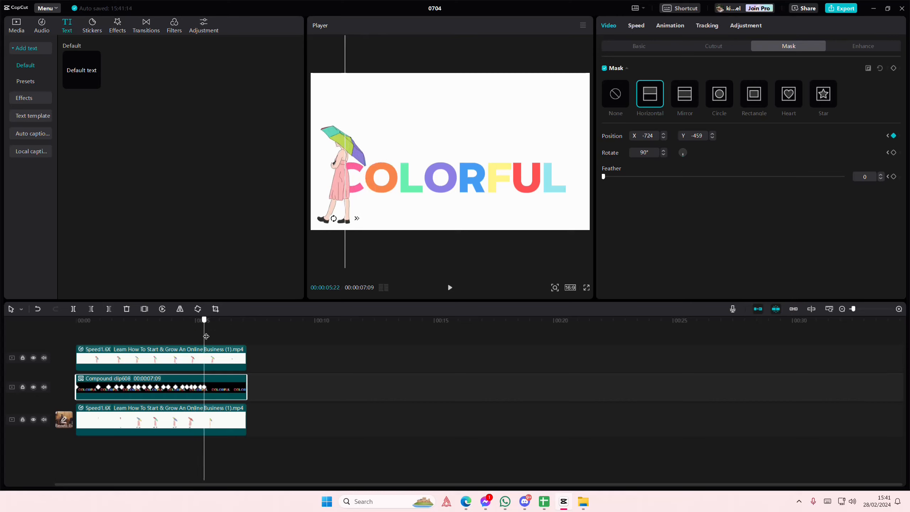
drag(206, 336, 209, 336)
drag(345, 266, 332, 270)
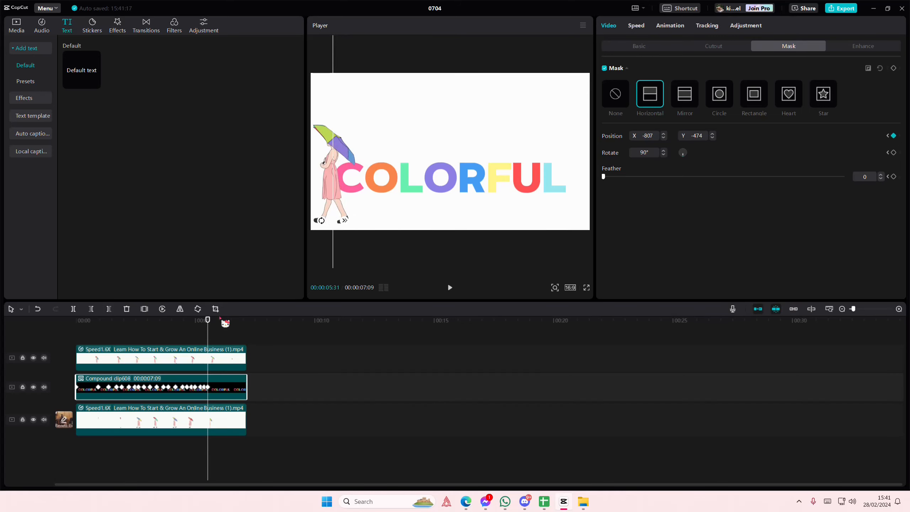
drag(207, 334, 213, 334)
drag(326, 256, 306, 264)
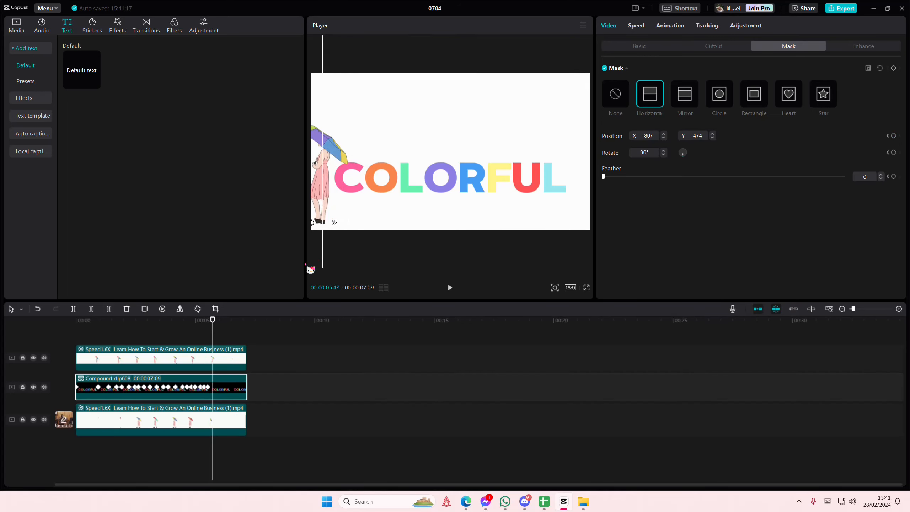
- Play the sequence from the beginning to check that the text reveal follows the walking woman
click(98, 338)
click(83, 343)
key(space)
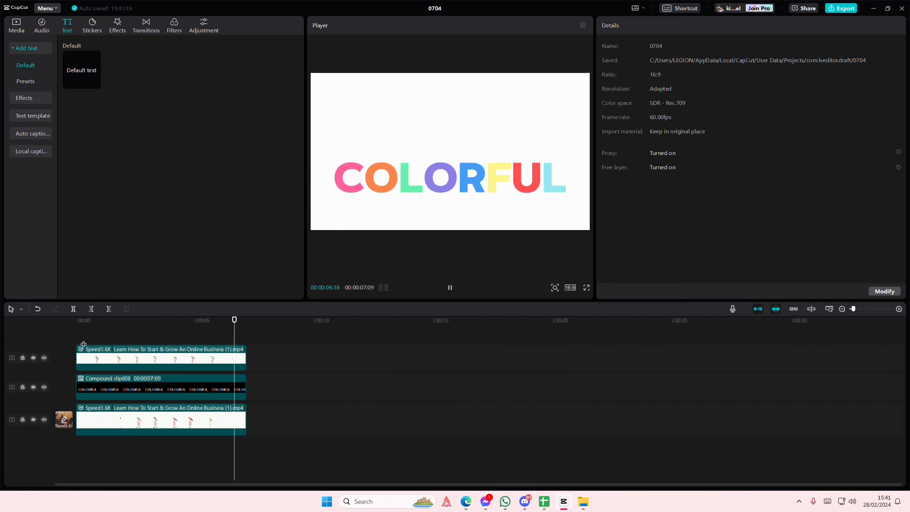
drag(95, 342, 72, 346)
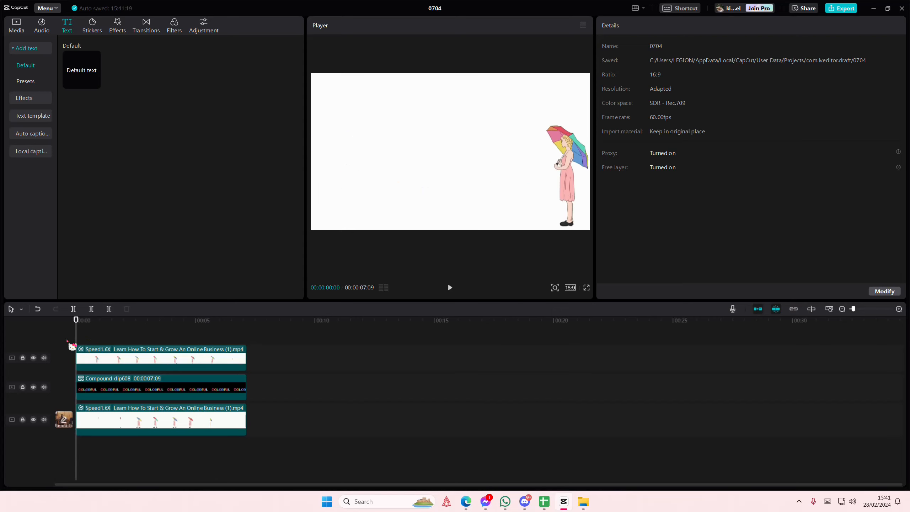
key(space)
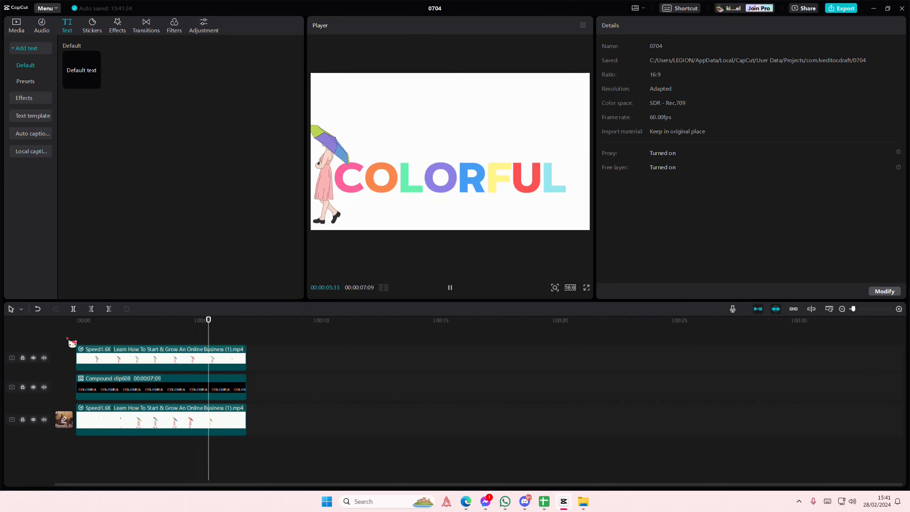
click(63, 336)
click(451, 288)
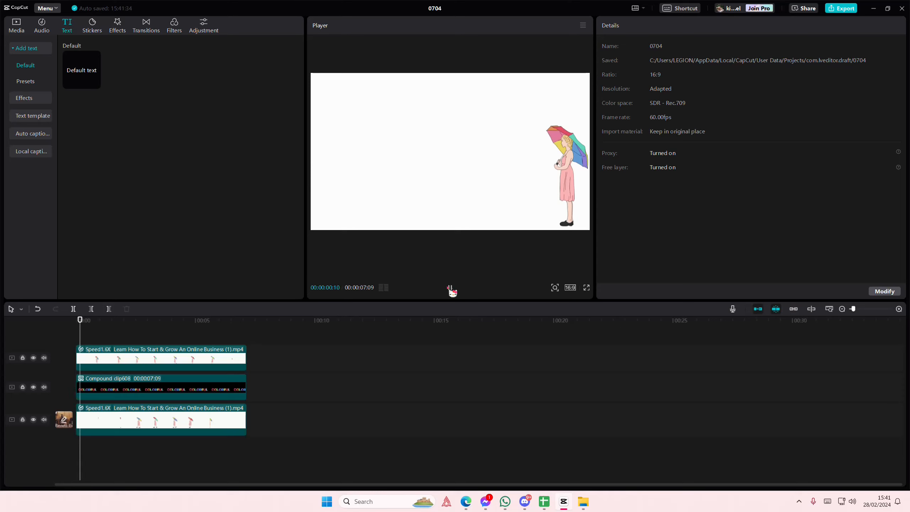